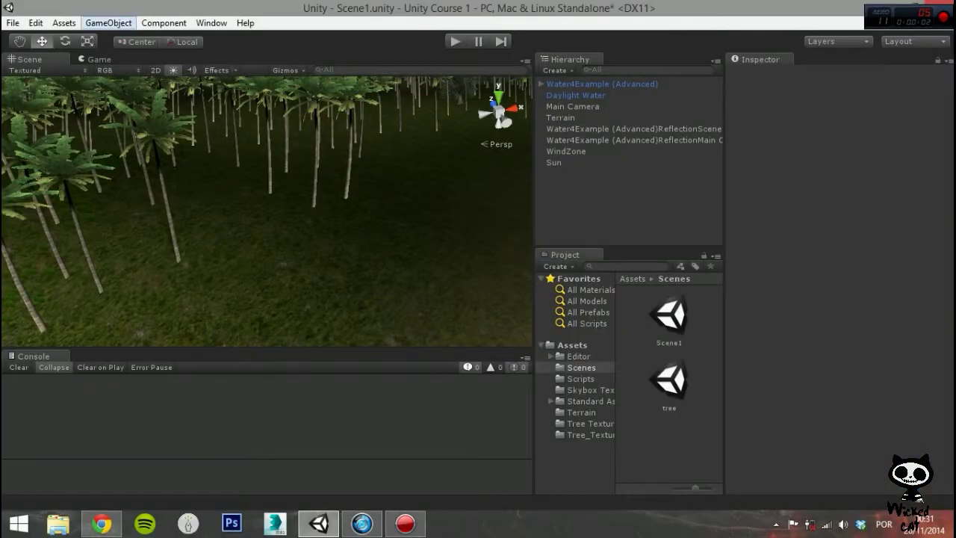
# Step: Create an empty game object in the scene and name it Spot
pyautogui.click(108, 23)
pyautogui.click(51, 39)
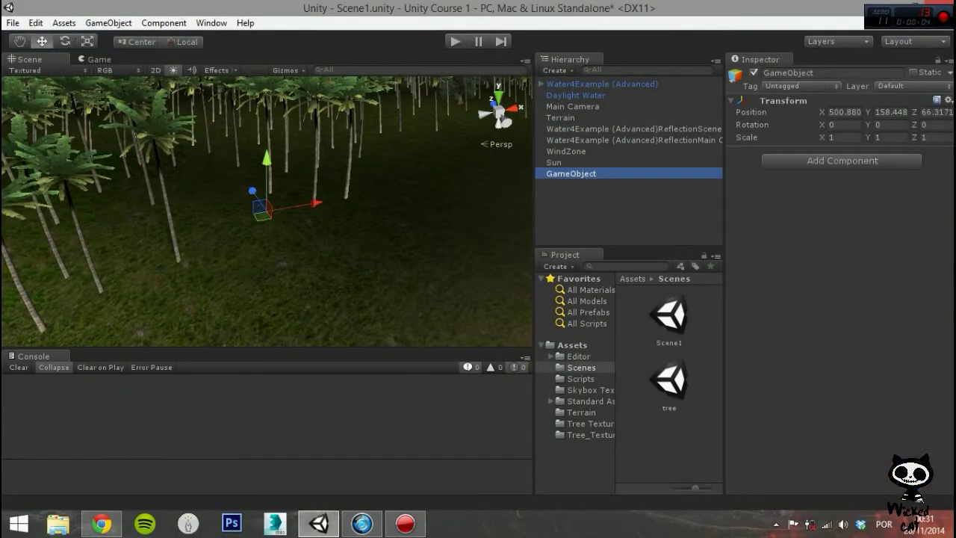
pyautogui.click(800, 73)
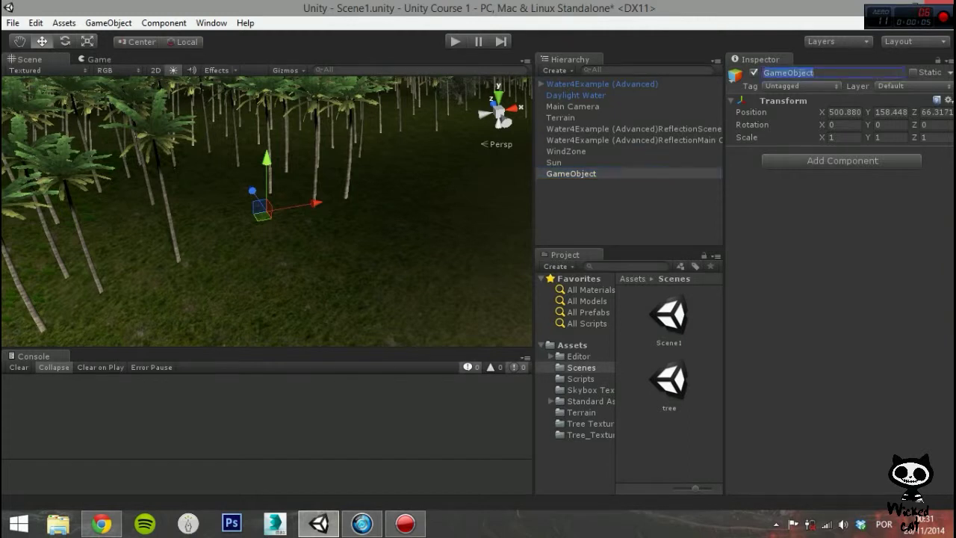
pyautogui.write('spot')
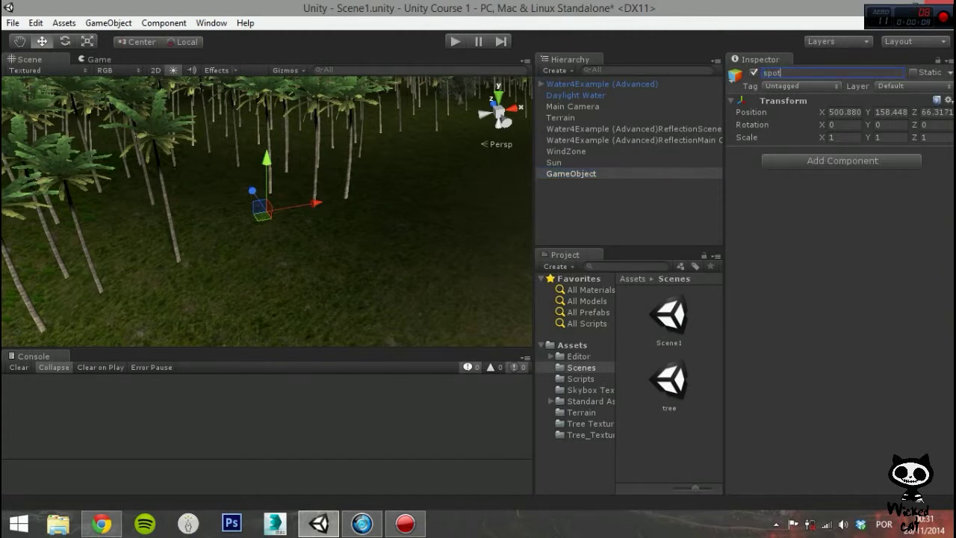
pyautogui.click(768, 73)
pyautogui.press('BackSpace')
pyautogui.write('S')
pyautogui.press('Return')
# Step: Add a Light component to the Spot object and set the light type to Spot
pyautogui.hotkey('ctrl', 'shift', 'a')
pyautogui.write('l')
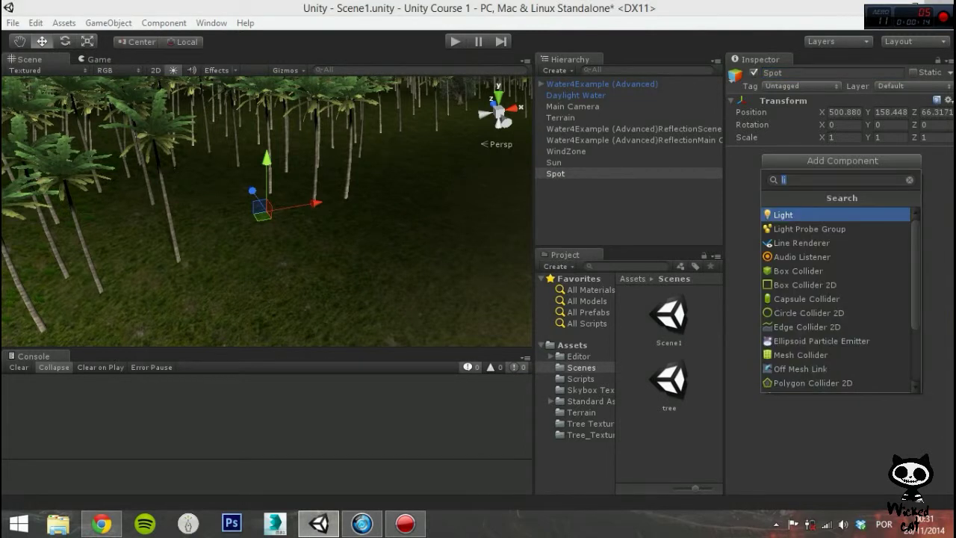
pyautogui.press('Return')
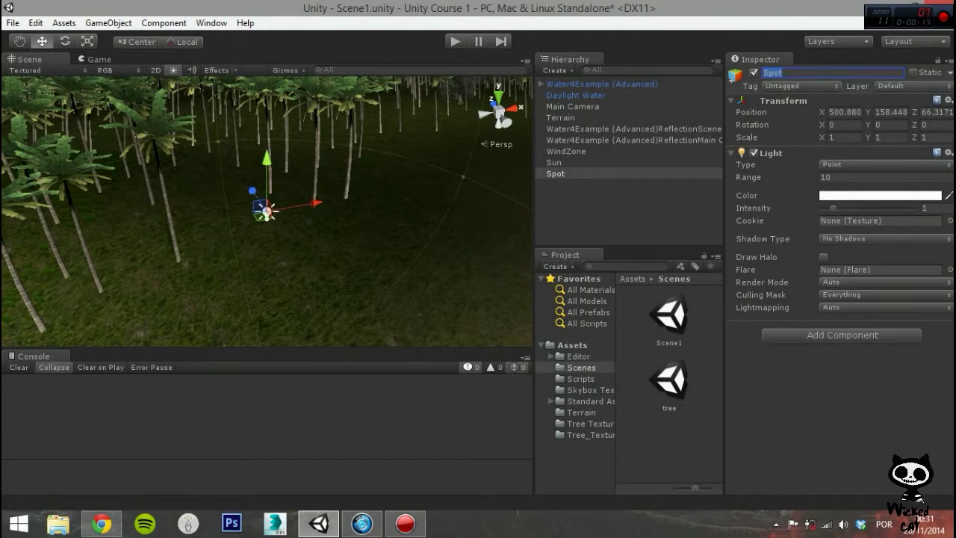
pyautogui.click(884, 164)
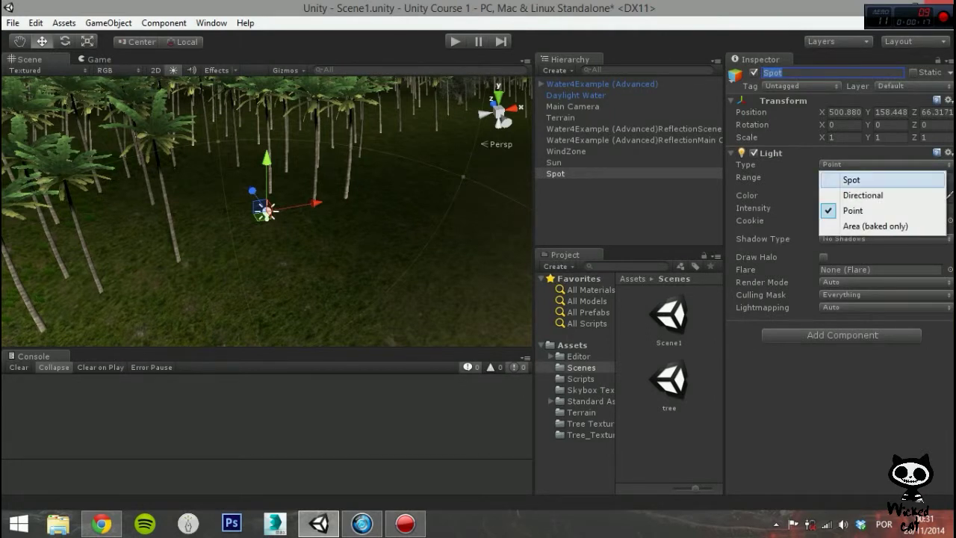
pyautogui.click(851, 180)
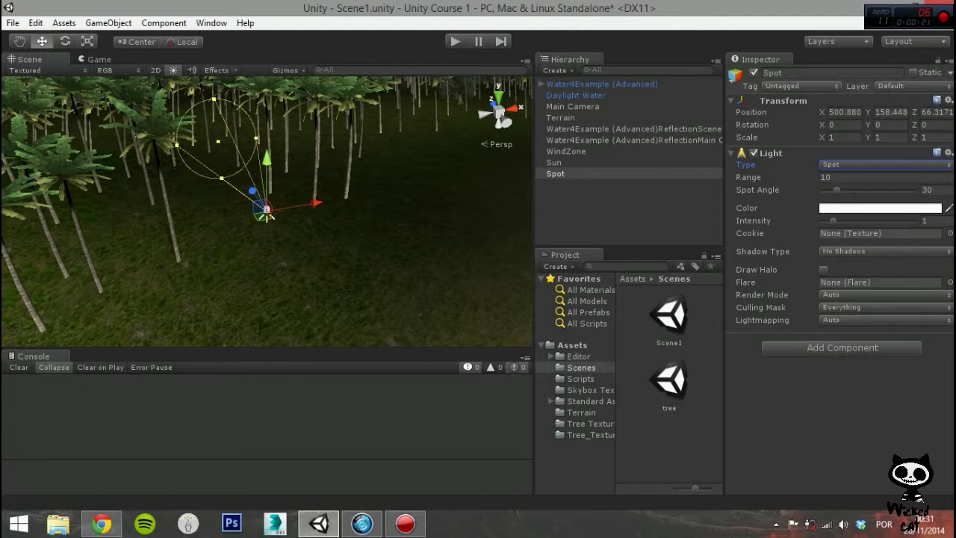
# Step: Tilt the spot light towards the ground with an X rotation of 71.28 and raise its Y position to 159.4
pyautogui.click(842, 124)
pyautogui.write('7.86')
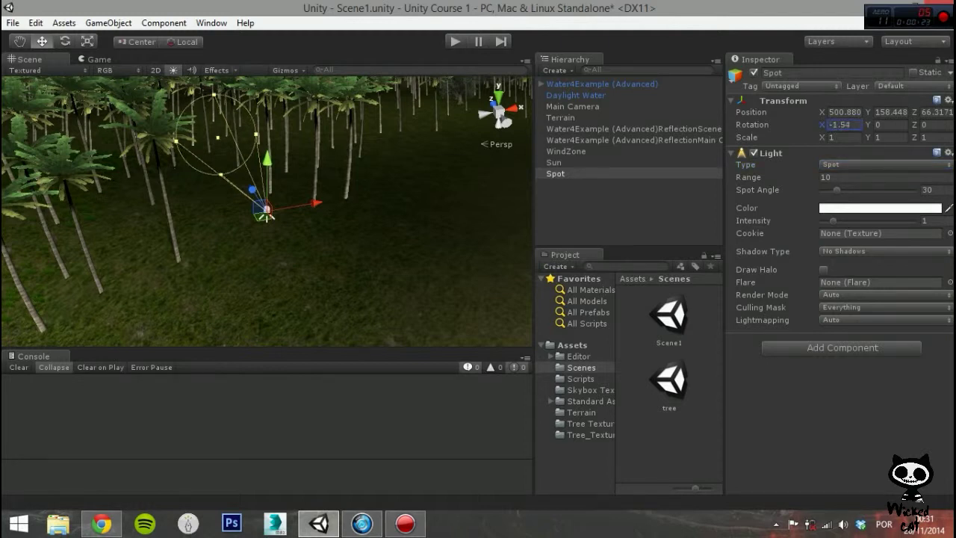
pyautogui.moveTo(822, 124); pyautogui.dragTo(920, 125)
pyautogui.moveTo(855, 125); pyautogui.dragTo(877, 124)
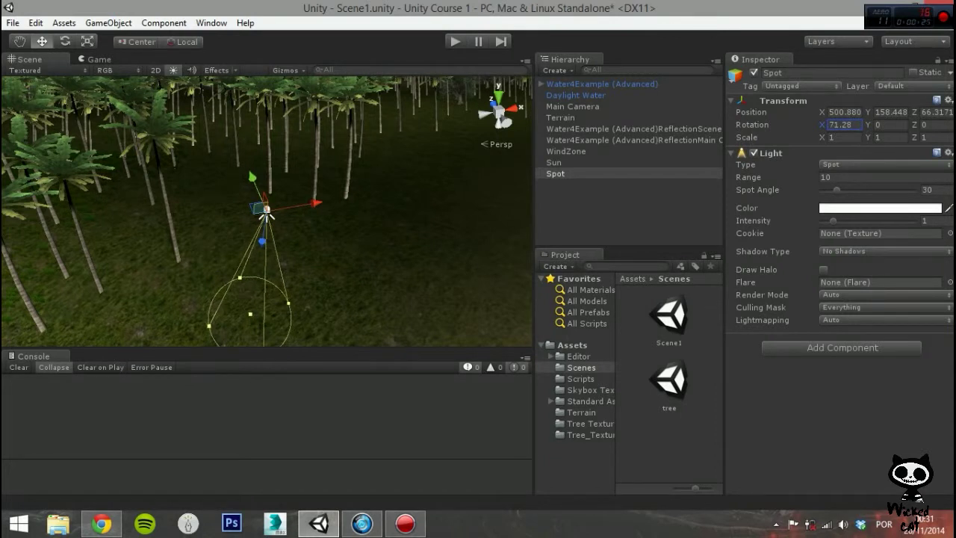
pyautogui.click(869, 112)
pyautogui.moveTo(266, 215); pyautogui.dragTo(267, 190)
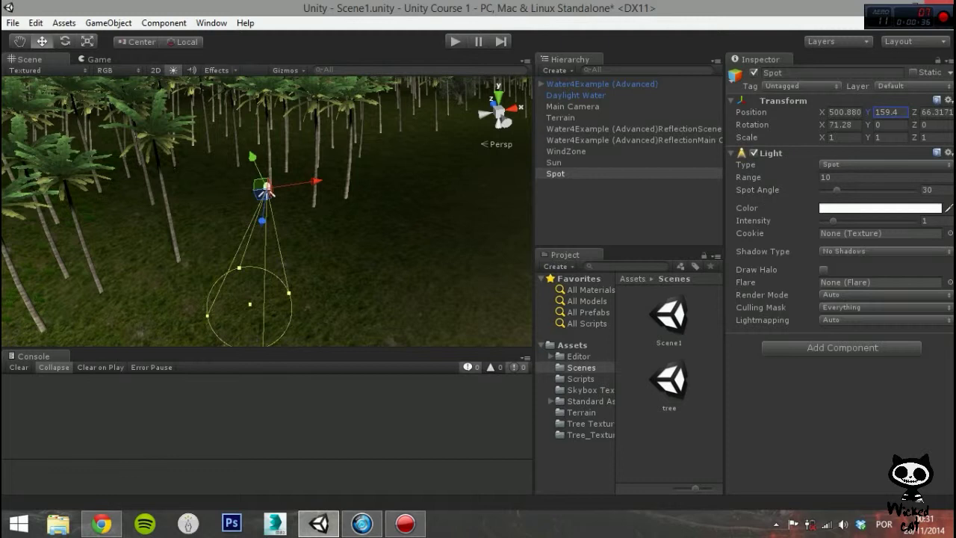
# Step: Set the spot light's range to 155.9 and move it to position X 508.5, Y 160.96, Z 70.4
pyautogui.moveTo(750, 178); pyautogui.dragTo(950, 178)
pyautogui.moveTo(807, 177); pyautogui.dragTo(828, 177)
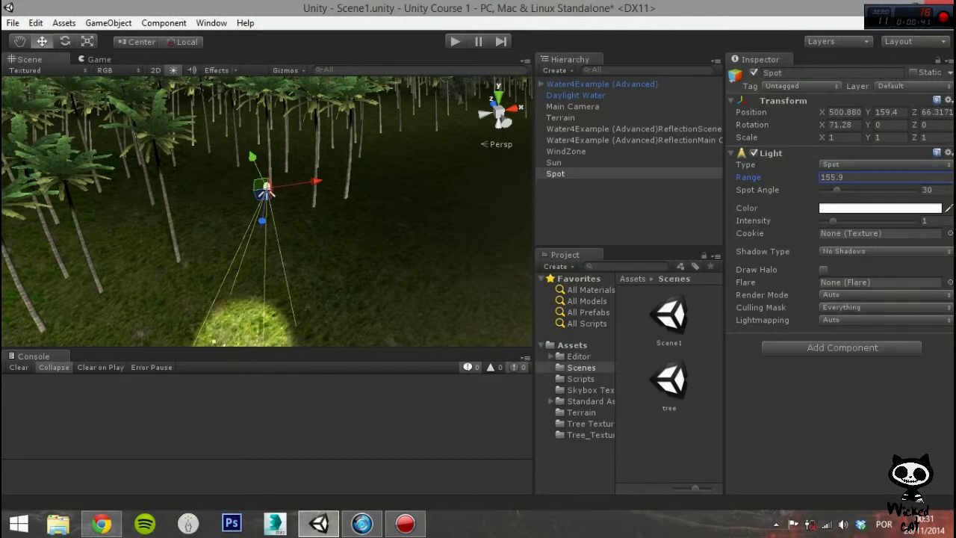
pyautogui.moveTo(268, 190); pyautogui.dragTo(445, 132)
pyautogui.moveTo(913, 112); pyautogui.dragTo(933, 112)
pyautogui.moveTo(332, 146); pyautogui.dragTo(358, 153)
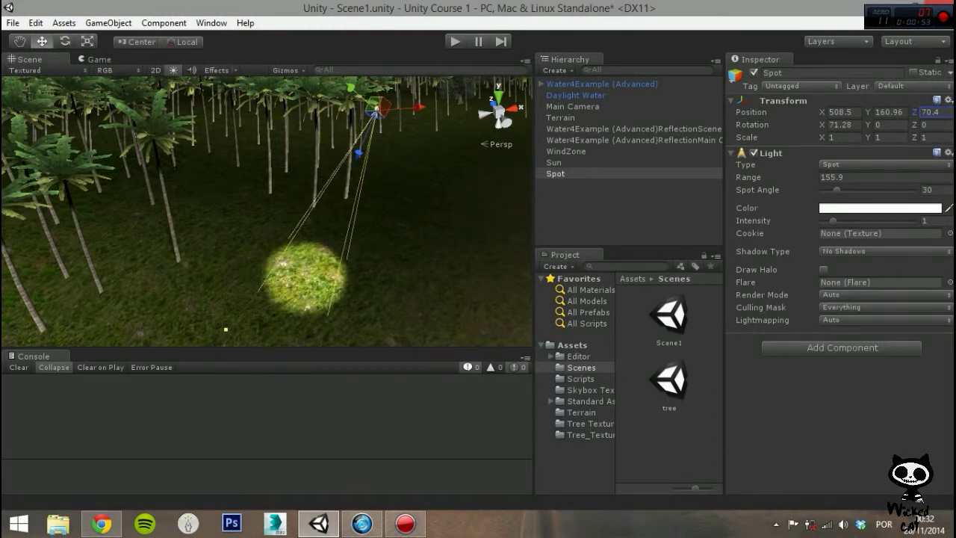
# Step: Widen the spot light's cone to a spot angle of 57
pyautogui.click(879, 209)
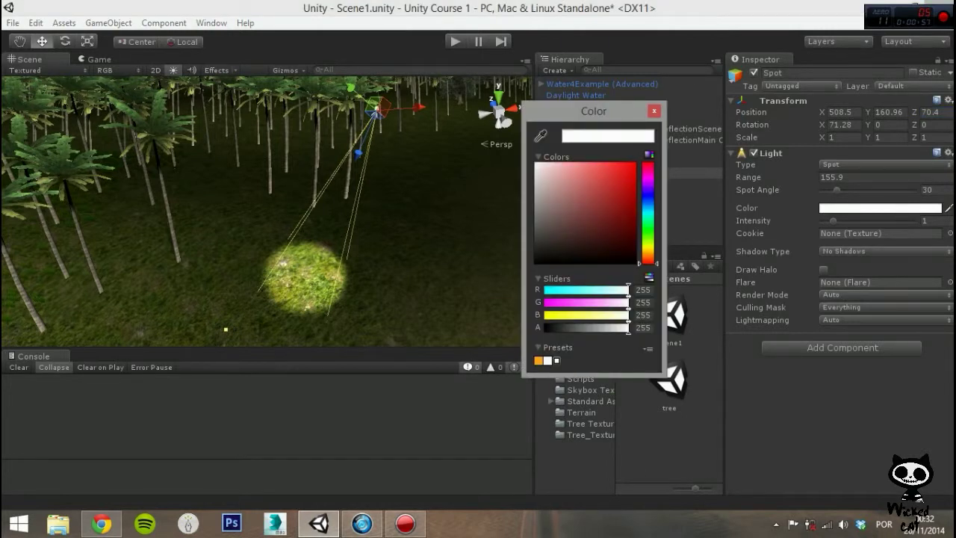
pyautogui.click(654, 111)
pyautogui.moveTo(836, 190)
pyautogui.mouseDown()
pyautogui.moveTo(863, 189)
pyautogui.moveTo(840, 190)
pyautogui.moveTo(849, 190)
pyautogui.mouseUp()
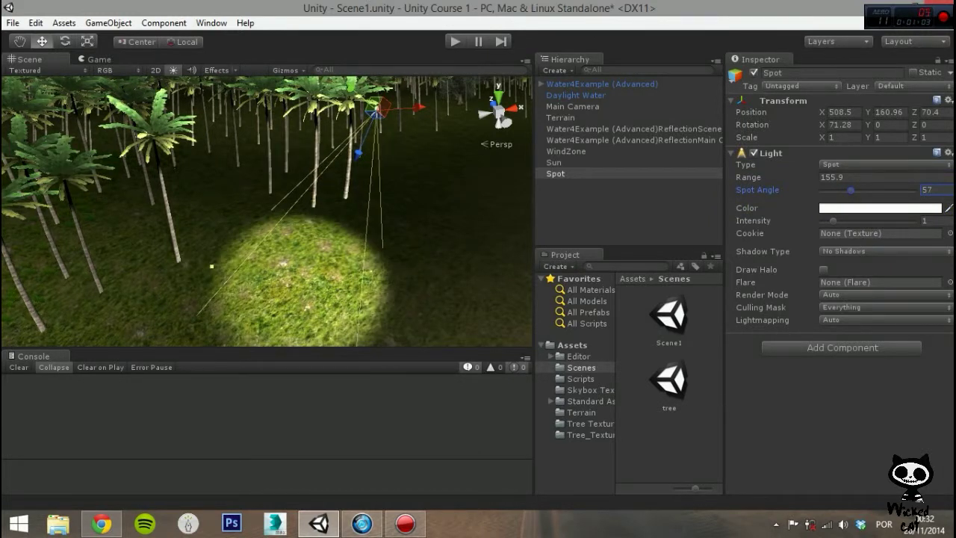
# Step: Set the spot light's color to pure red (255, 0, 0) and its intensity to 1.55
pyautogui.click(879, 208)
pyautogui.moveTo(625, 192); pyautogui.dragTo(635, 163)
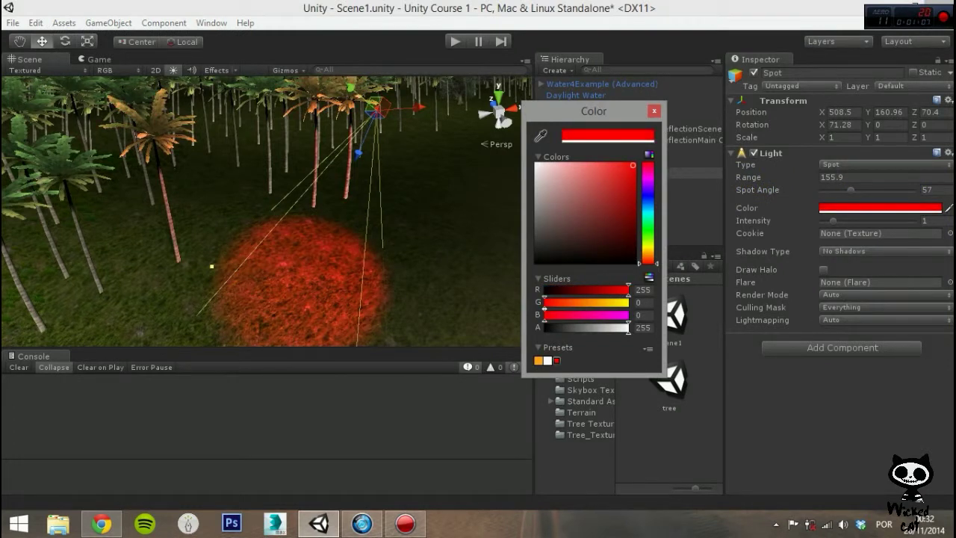
pyautogui.click(653, 111)
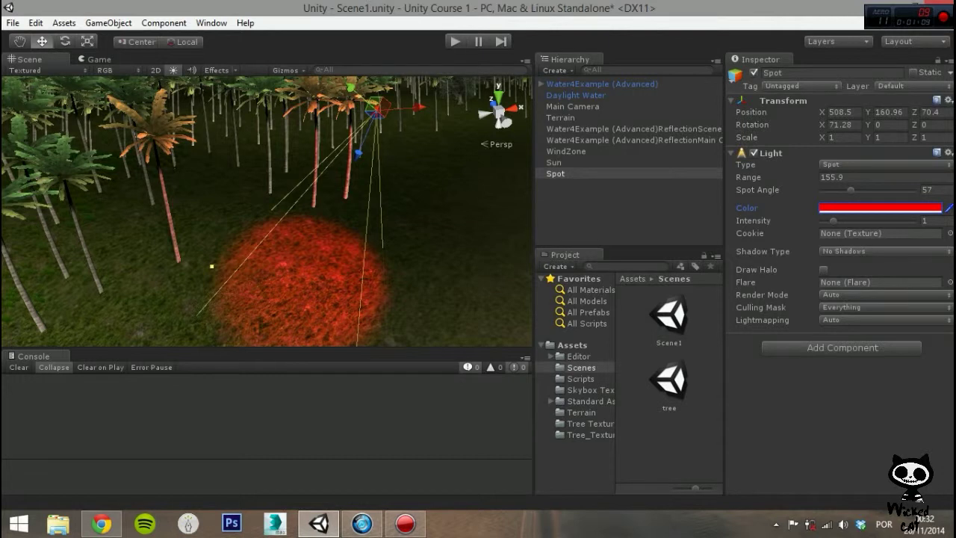
pyautogui.moveTo(833, 220)
pyautogui.mouseDown()
pyautogui.moveTo(914, 221)
pyautogui.moveTo(839, 220)
pyautogui.mouseUp()
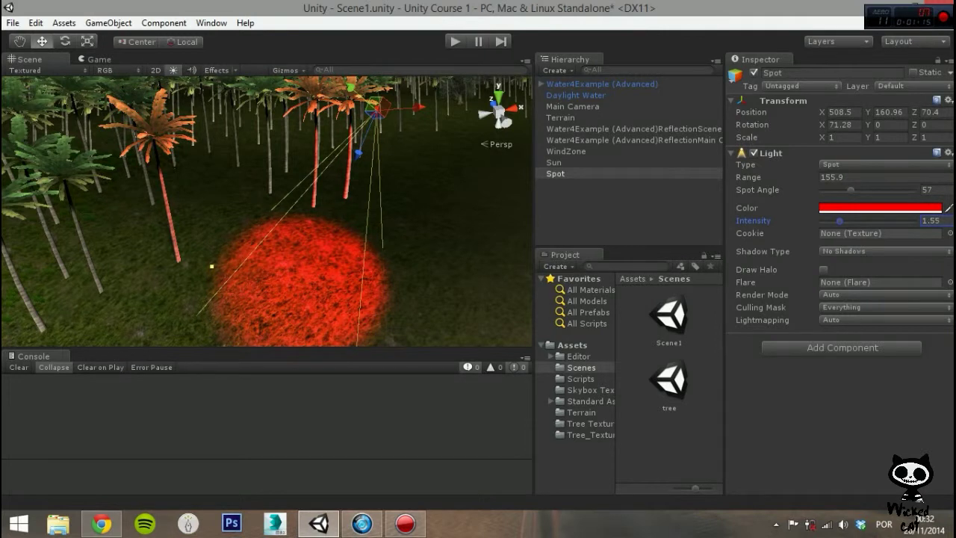
# Step: Assign the Default-Particle texture as the spot light's cookie
pyautogui.click(859, 233)
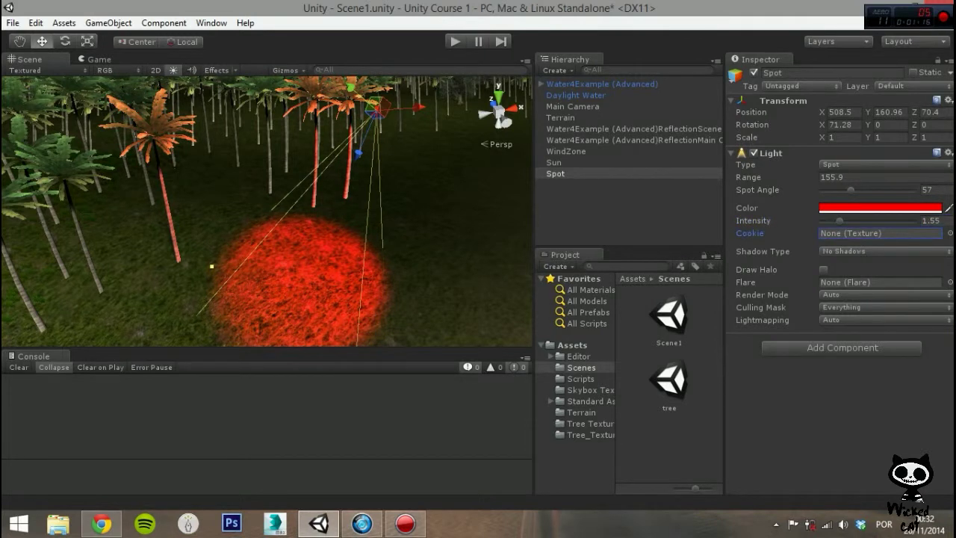
pyautogui.click(950, 233)
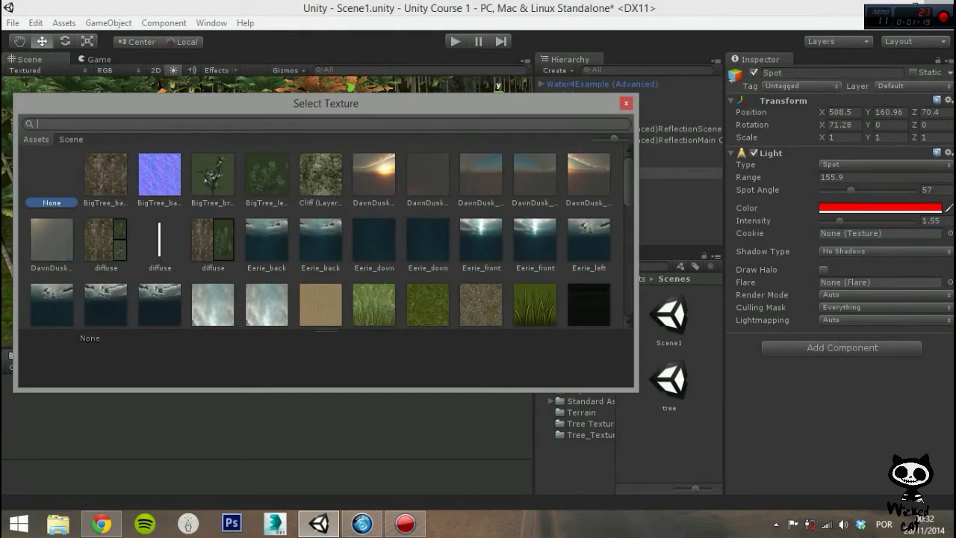
pyautogui.scroll(-10, 331, 236)
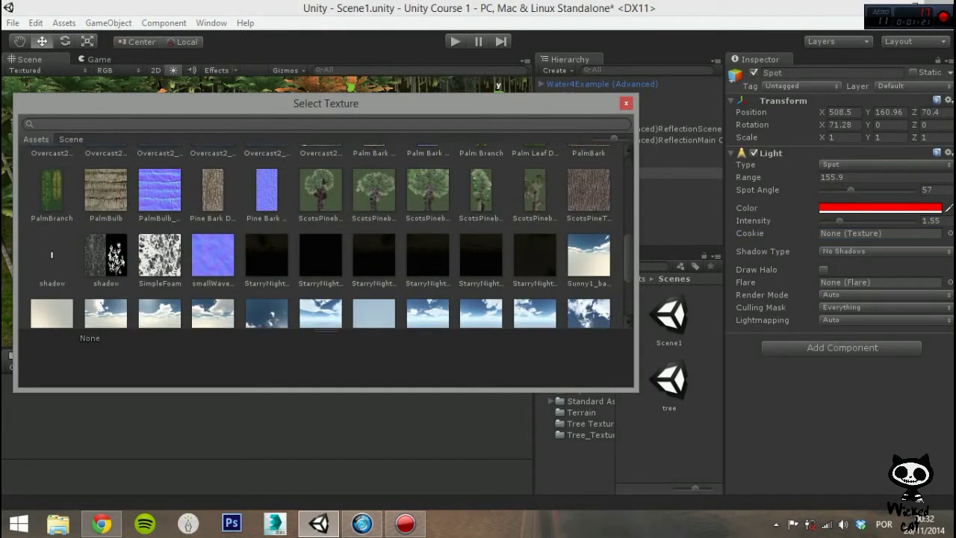
pyautogui.scroll(-5, 331, 236)
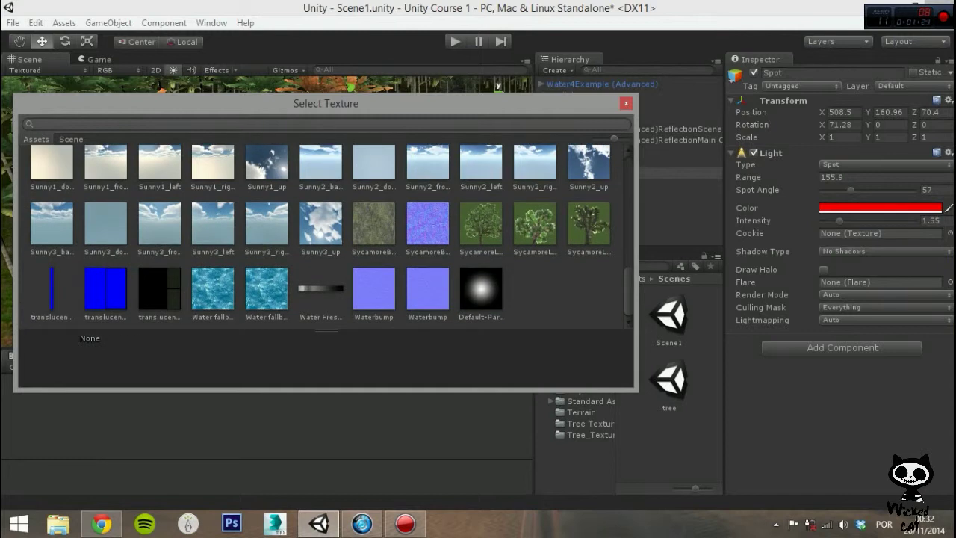
pyautogui.click(481, 290)
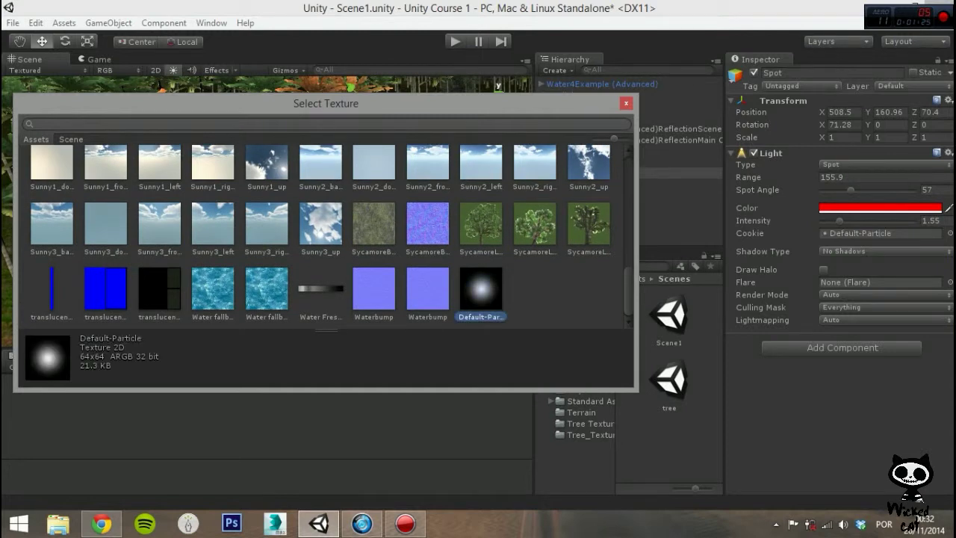
pyautogui.click(626, 103)
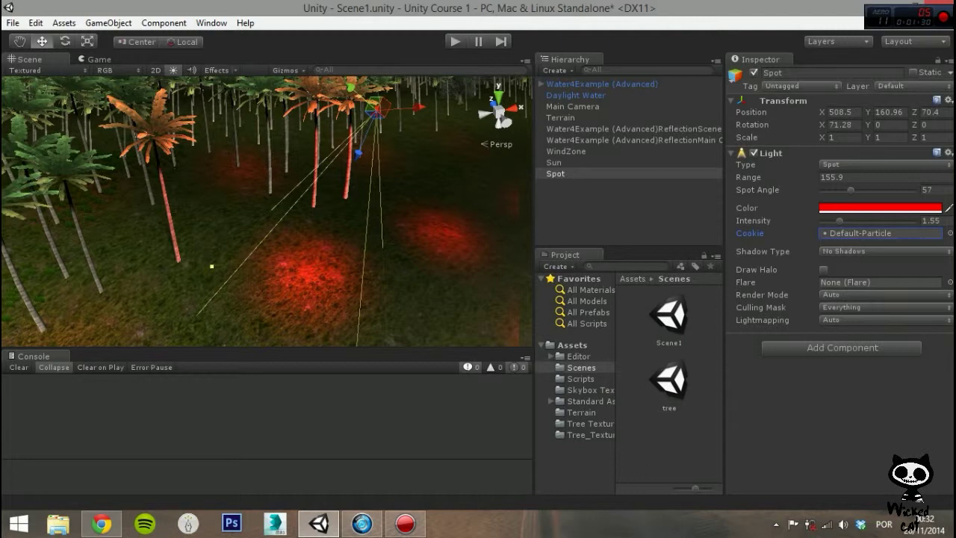
# Step: Set the spot light's shadow type to Hard Shadows with strength 1 and bias 0
pyautogui.click(881, 251)
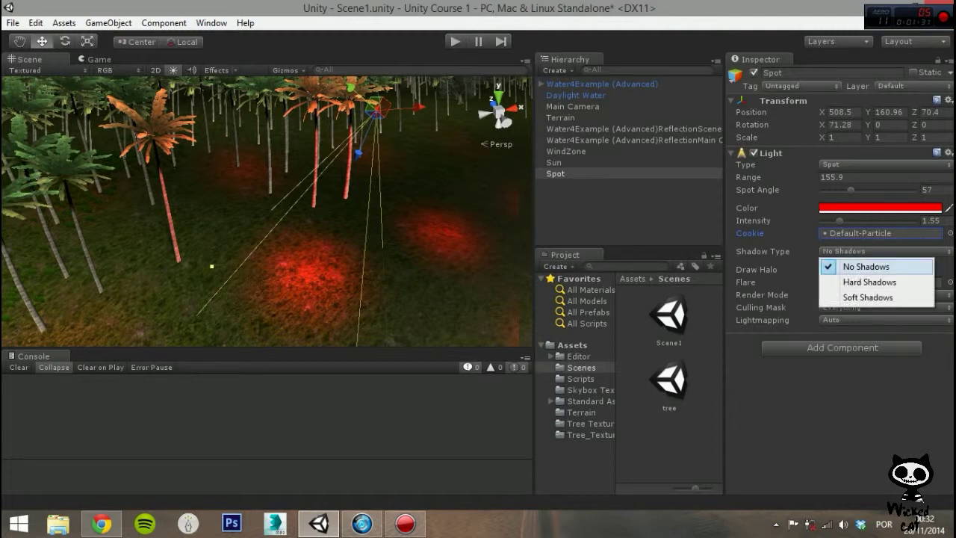
pyautogui.click(869, 282)
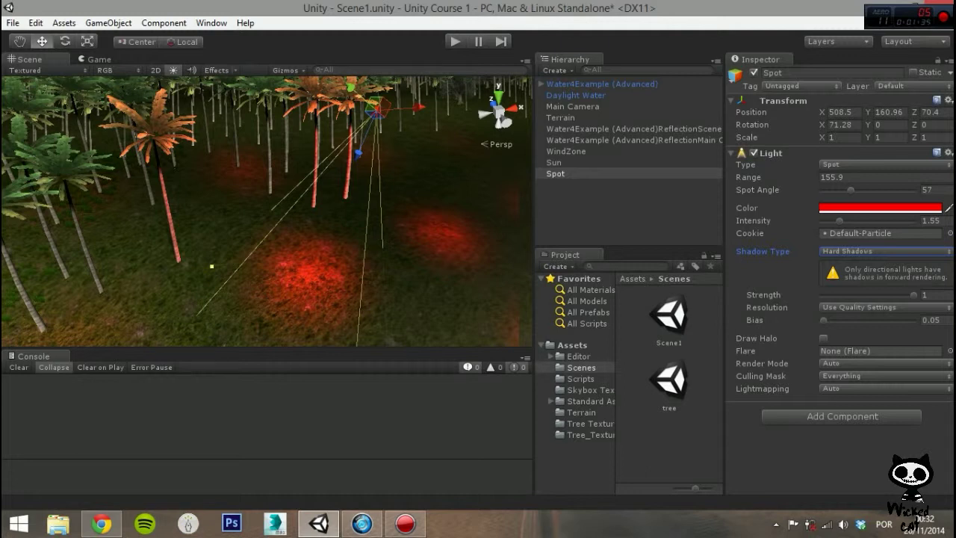
pyautogui.click(926, 295)
pyautogui.write('0.75')
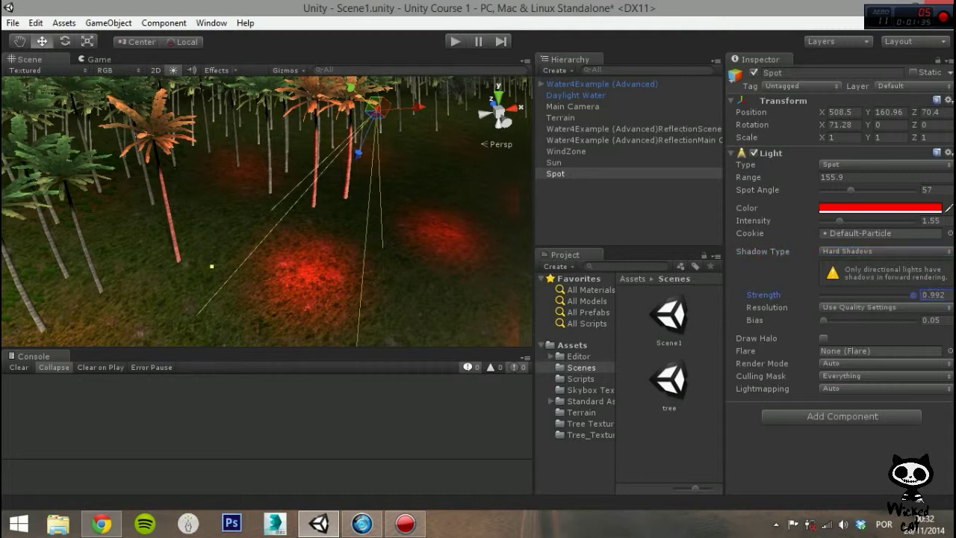
pyautogui.write('1')
pyautogui.click(931, 320)
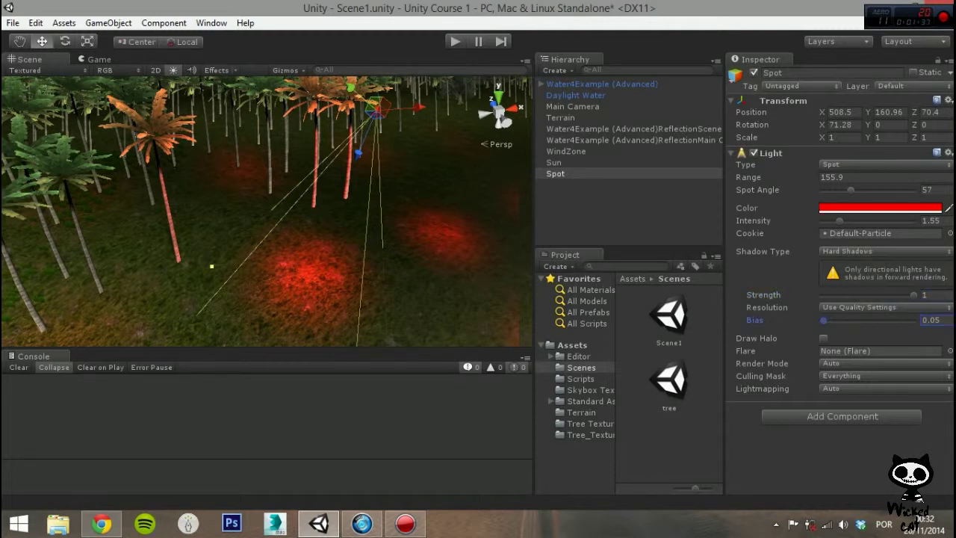
pyautogui.moveTo(823, 320)
pyautogui.mouseDown()
pyautogui.moveTo(890, 320)
pyautogui.moveTo(820, 320)
pyautogui.mouseUp()
# Step: Try Soft Shadows as the spot light's shadow type and switch back to Hard Shadows
pyautogui.click(881, 251)
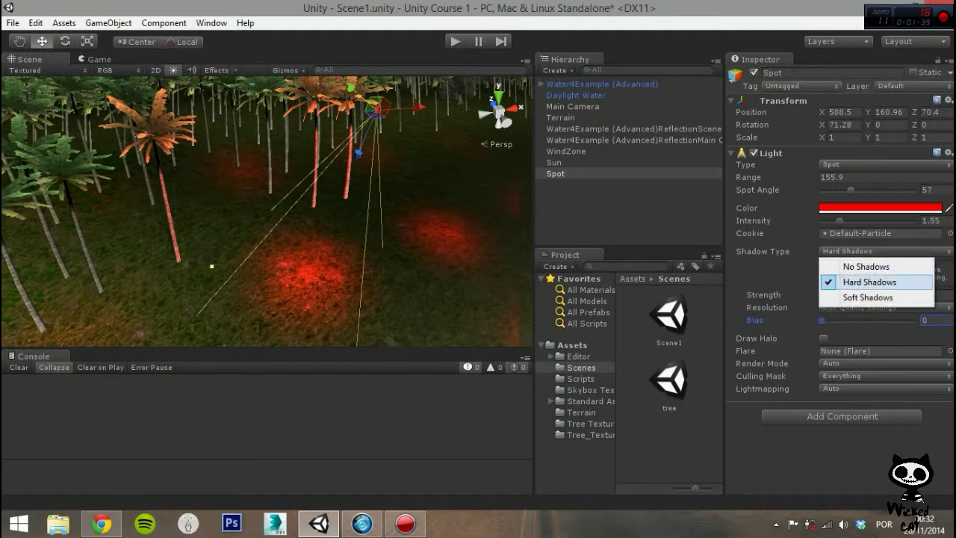
pyautogui.click(868, 297)
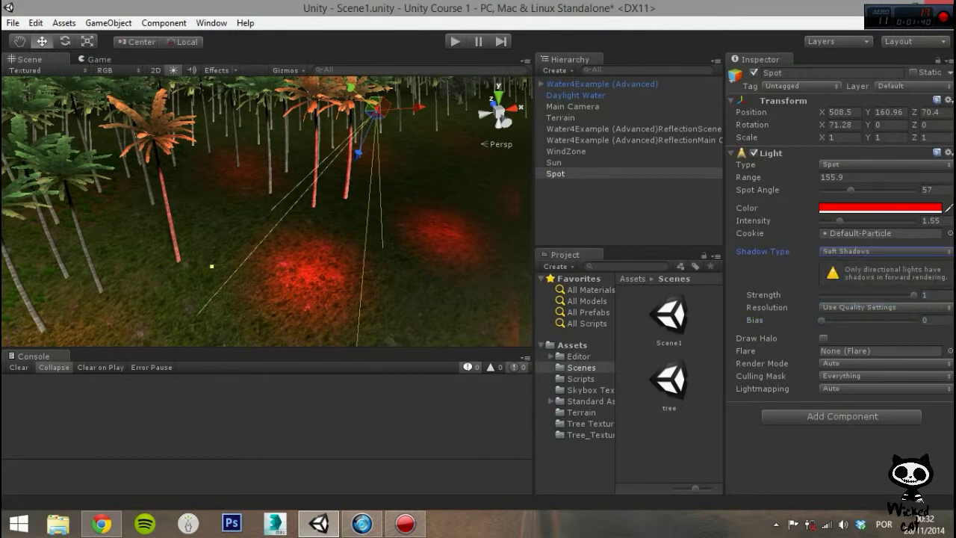
pyautogui.click(881, 251)
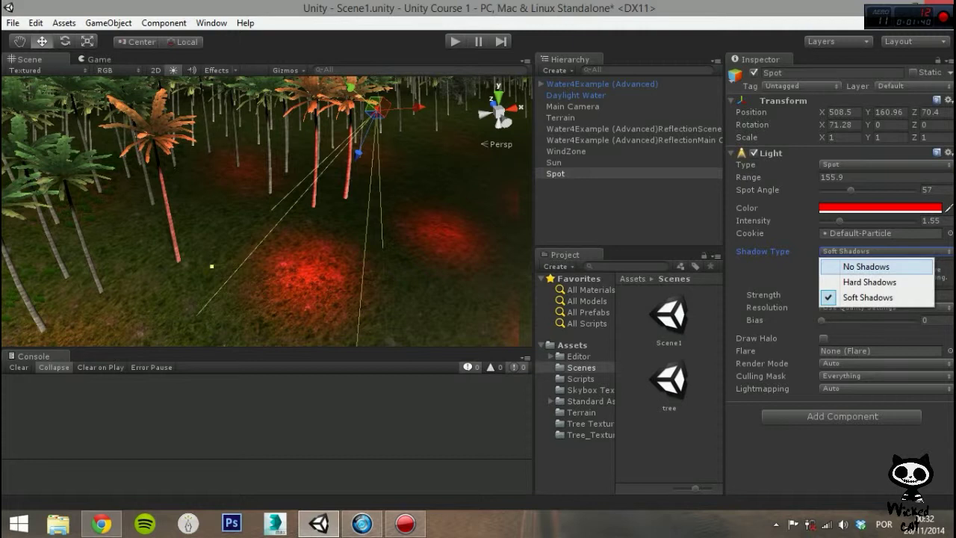
pyautogui.click(869, 281)
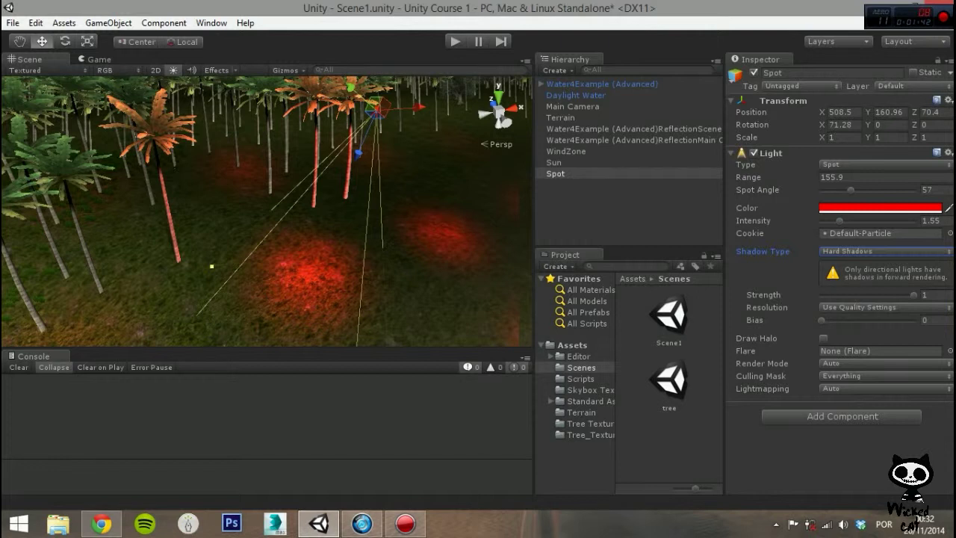
# Step: Toggle the spot light's Draw Halo option on and back off
pyautogui.click(823, 338)
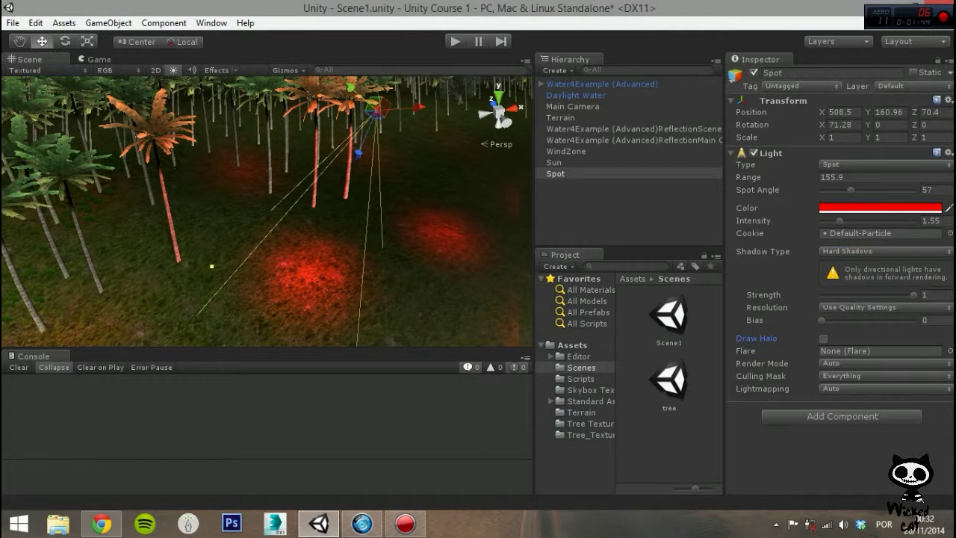
pyautogui.click(824, 338)
pyautogui.click(824, 338)
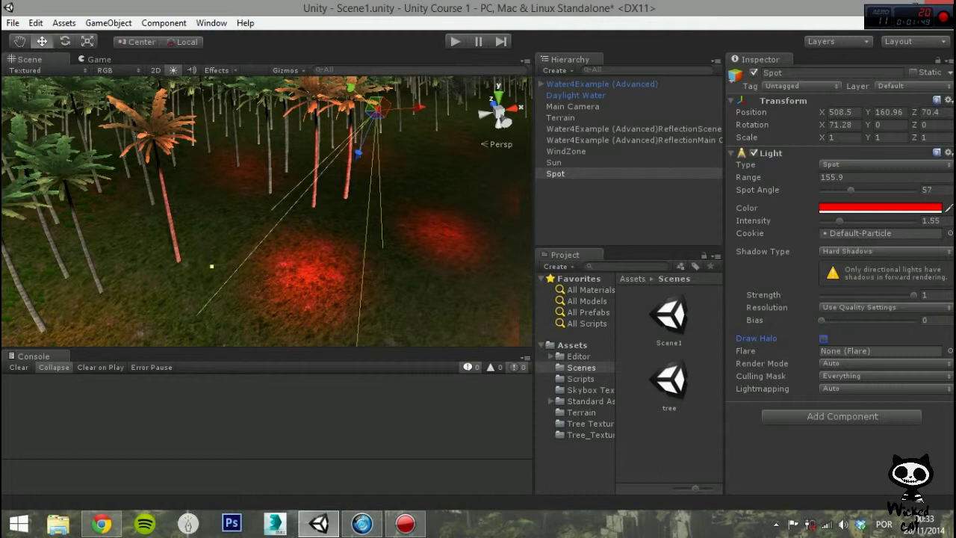
# Step: Check which flare assets are available for the spot light, leaving its flare unassigned
pyautogui.click(866, 351)
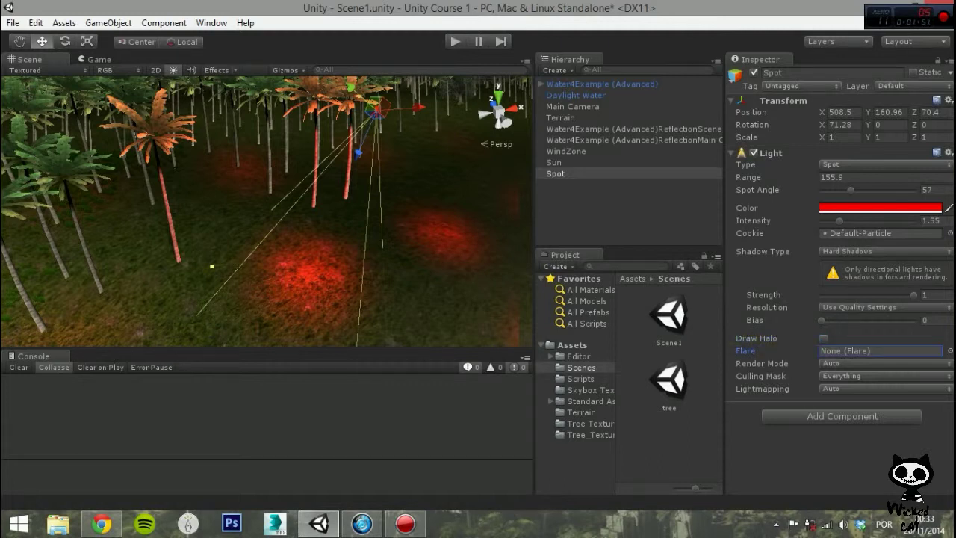
pyautogui.click(950, 351)
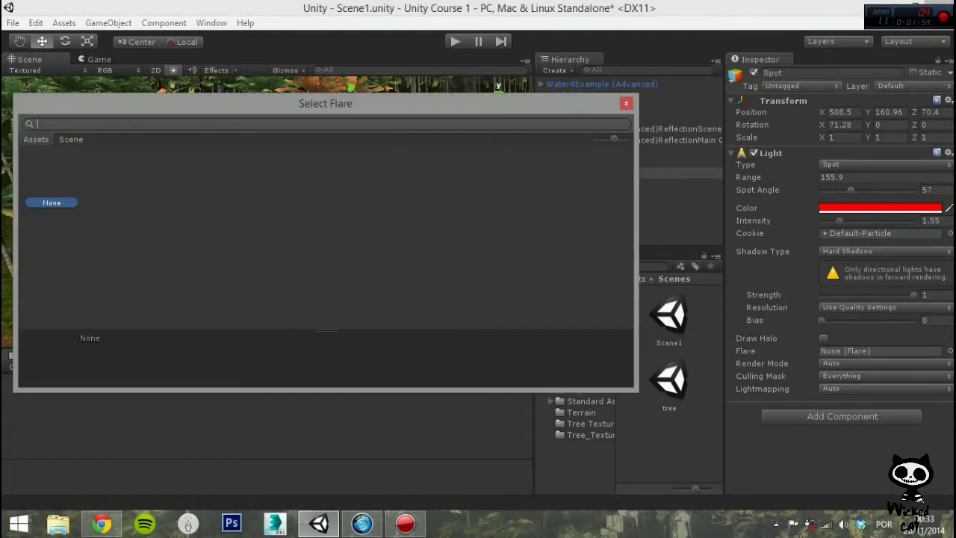
pyautogui.press('Escape')
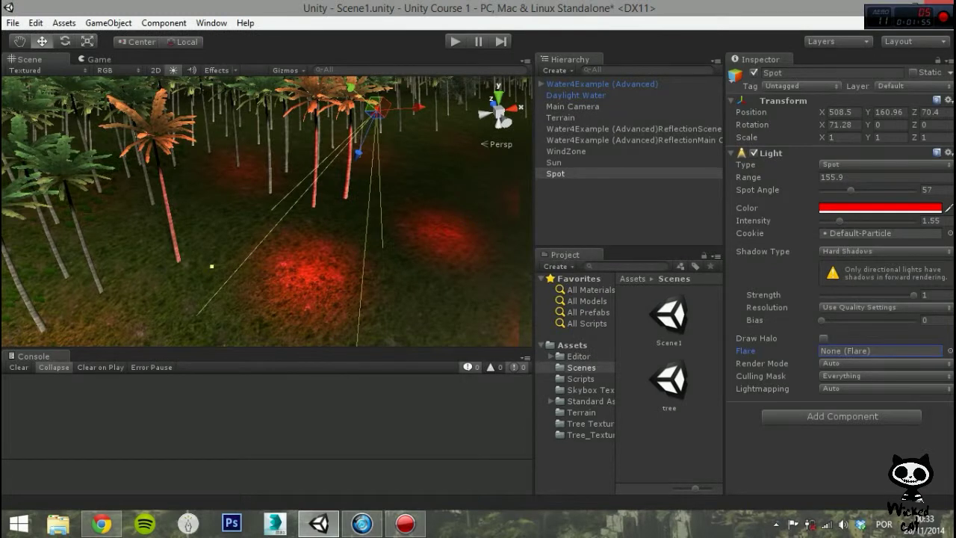
# Step: Examine the available Render Mode, Culling Mask and Lightmapping options of the spot light without changing them
pyautogui.click(884, 363)
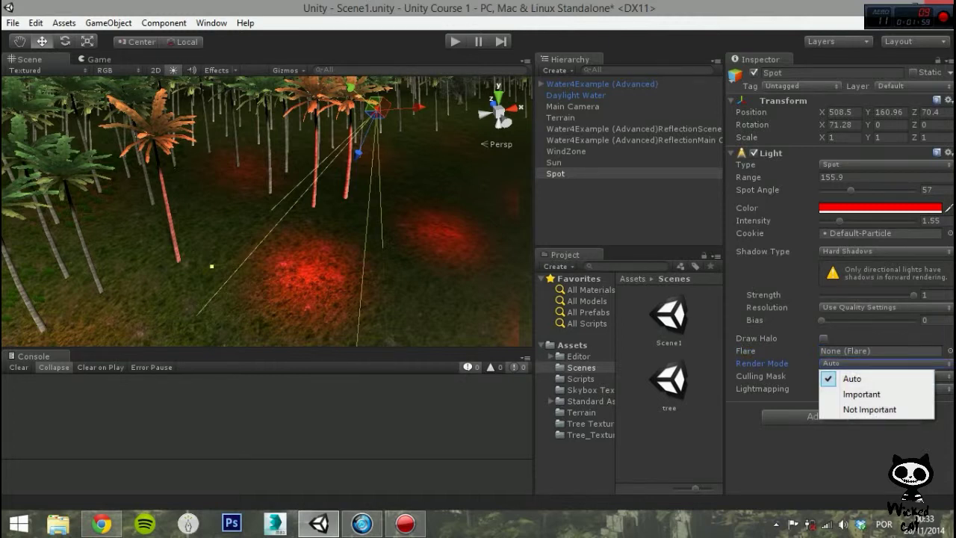
pyautogui.press('Escape')
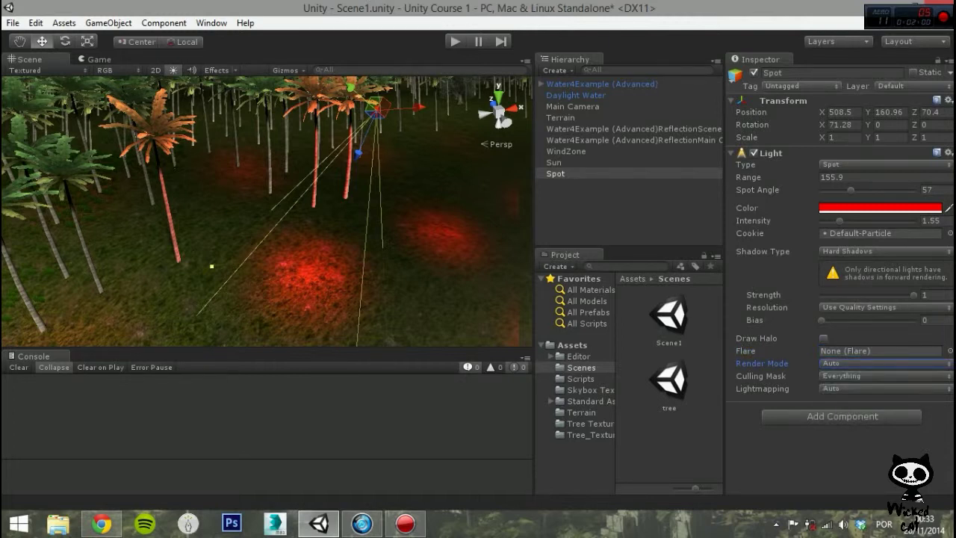
pyautogui.click(884, 376)
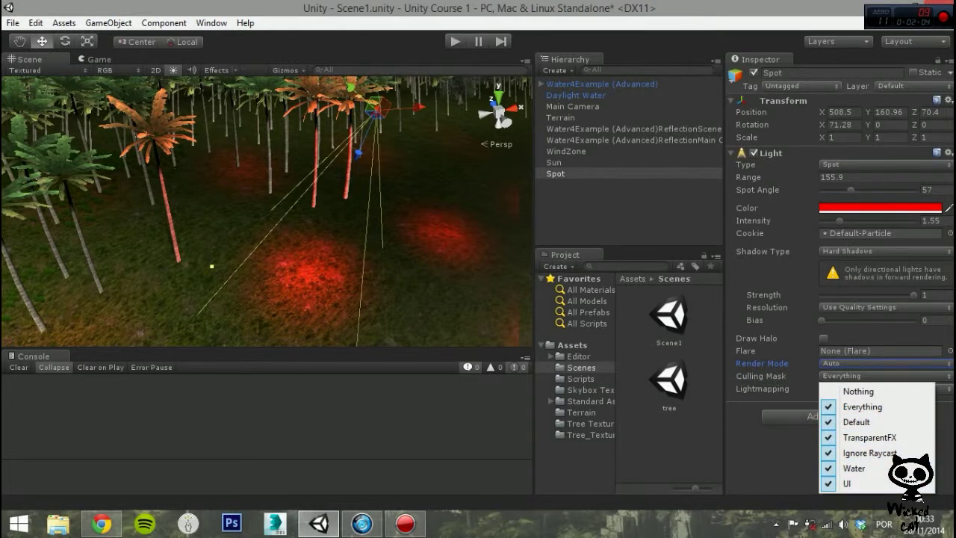
pyautogui.click(943, 388)
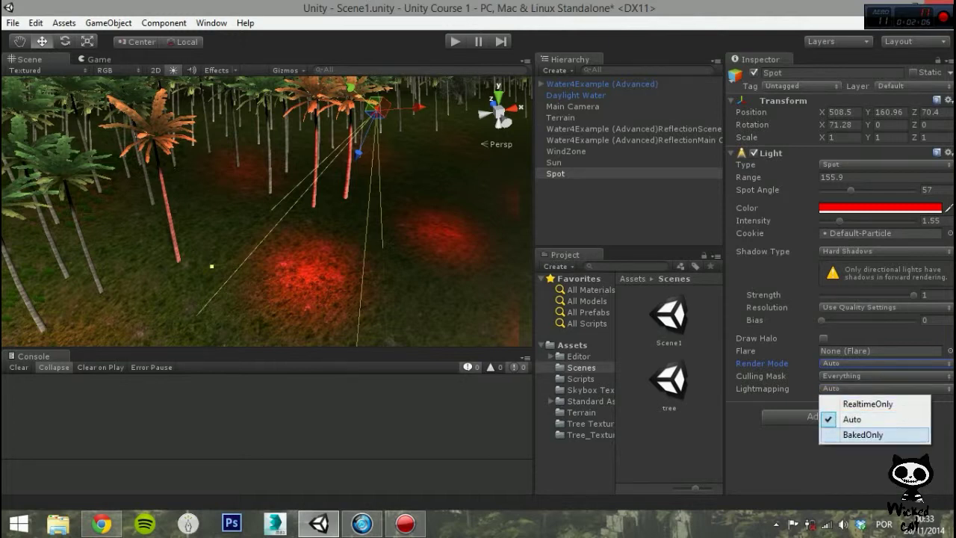
pyautogui.click(866, 464)
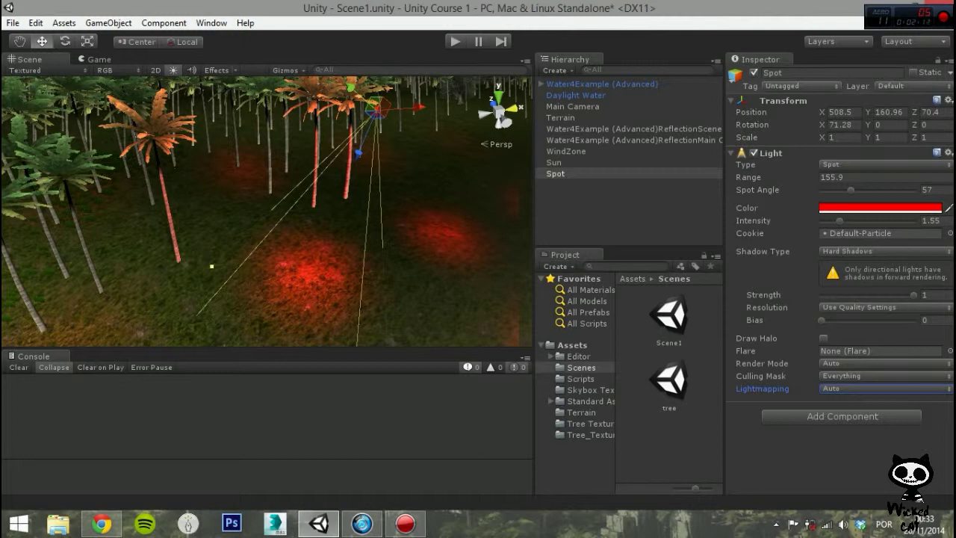
# Step: Run the scene in play mode to preview the red spot light in the forest
pyautogui.hotkey('ctrl', 'p')
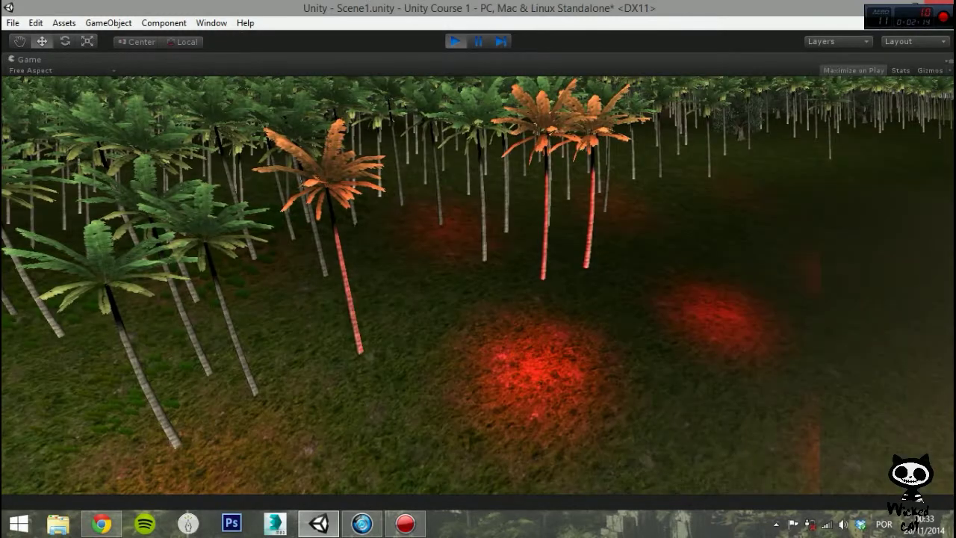